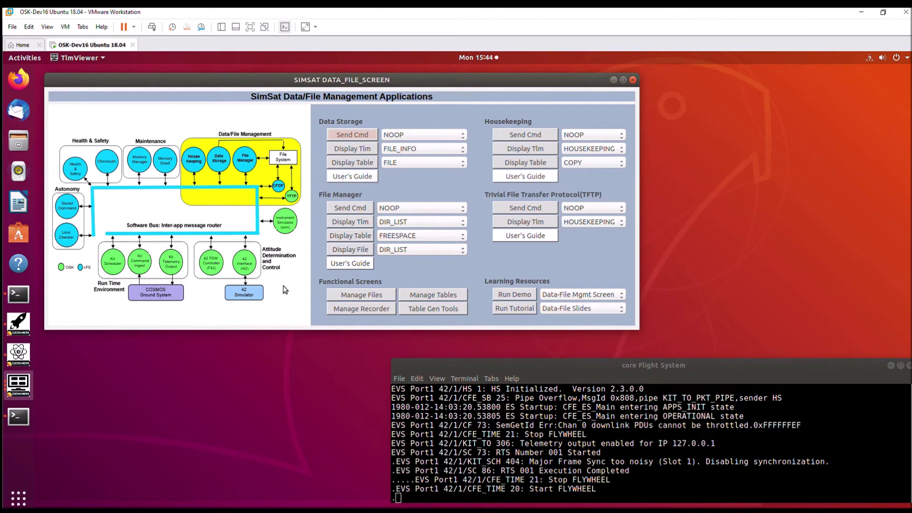
Step: Launch the HK Feature Script demo from Learning Resources and start it in Script Runner
{"action": "left_click", "coordinate": [717, 362]}
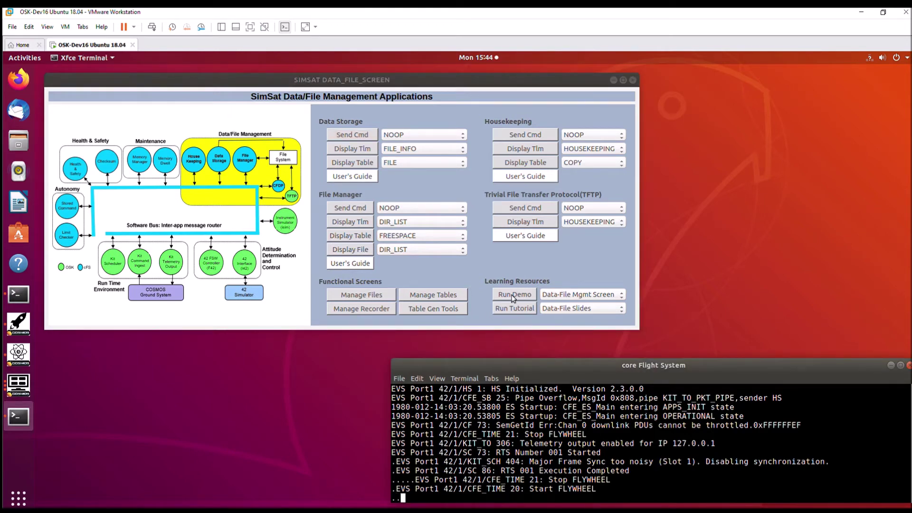
{"action": "left_click", "coordinate": [577, 295]}
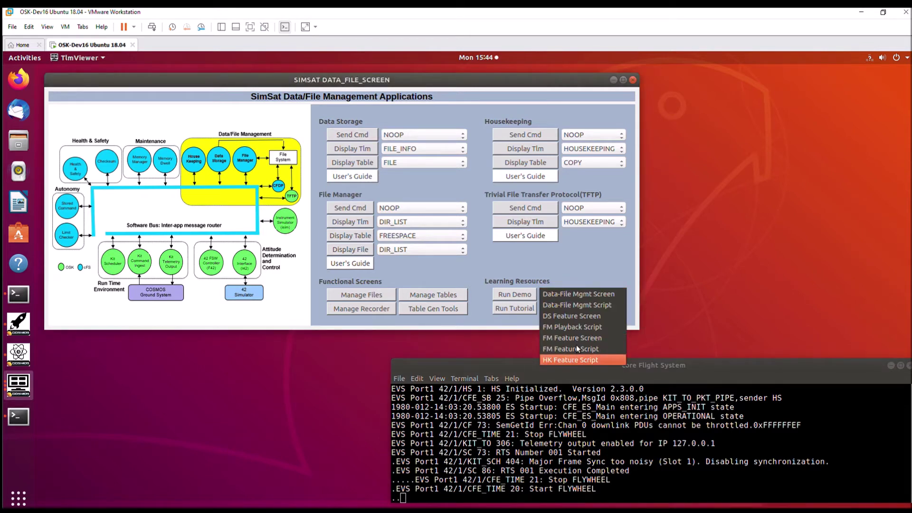
{"action": "left_click", "coordinate": [575, 360]}
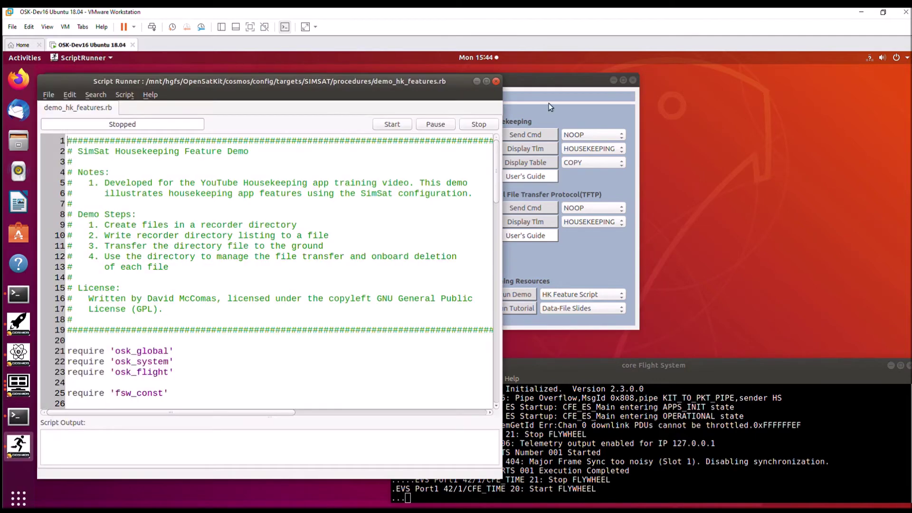
{"action": "left_click", "coordinate": [614, 79]}
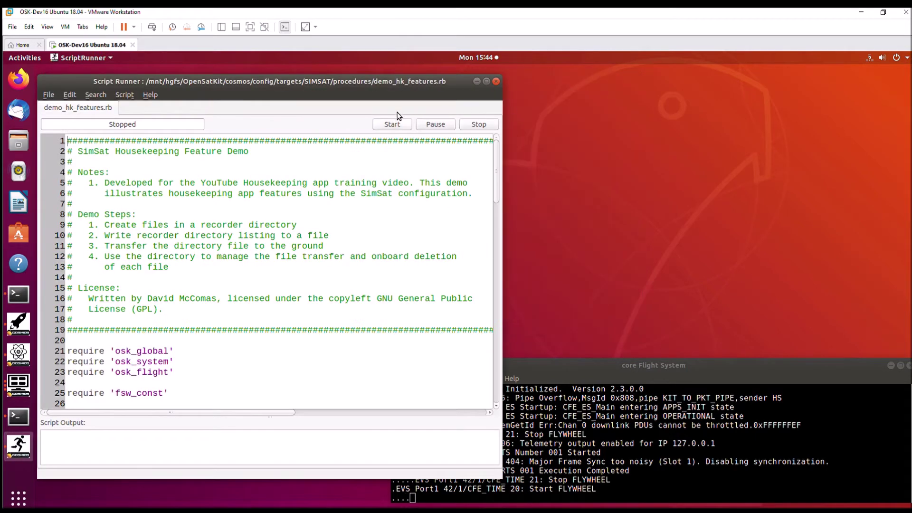
{"action": "left_click", "coordinate": [394, 124]}
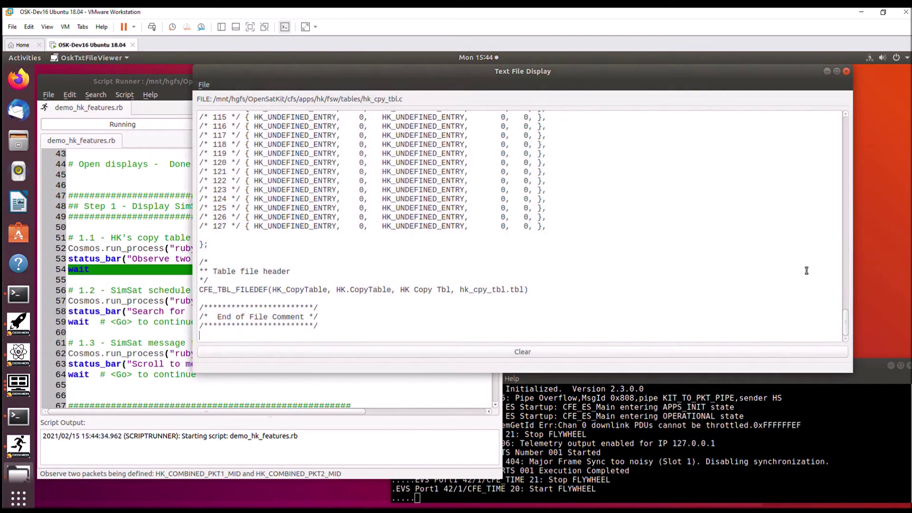
Step: Scroll hk_cpy_tbl.c up to the copy table entries for combined packets 1 and 2, then close it
{"action": "left_click_drag", "start_coordinate": [845, 317], "coordinate": [845, 183]}
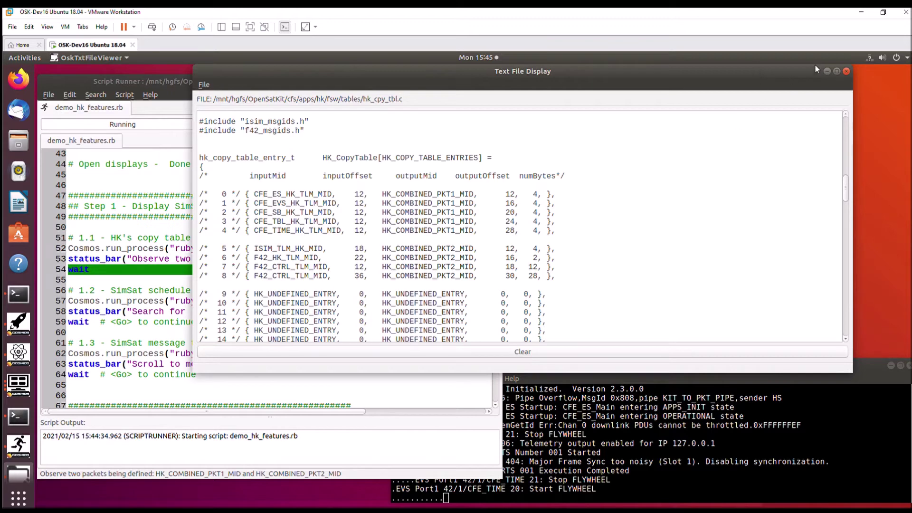
{"action": "left_click", "coordinate": [846, 71]}
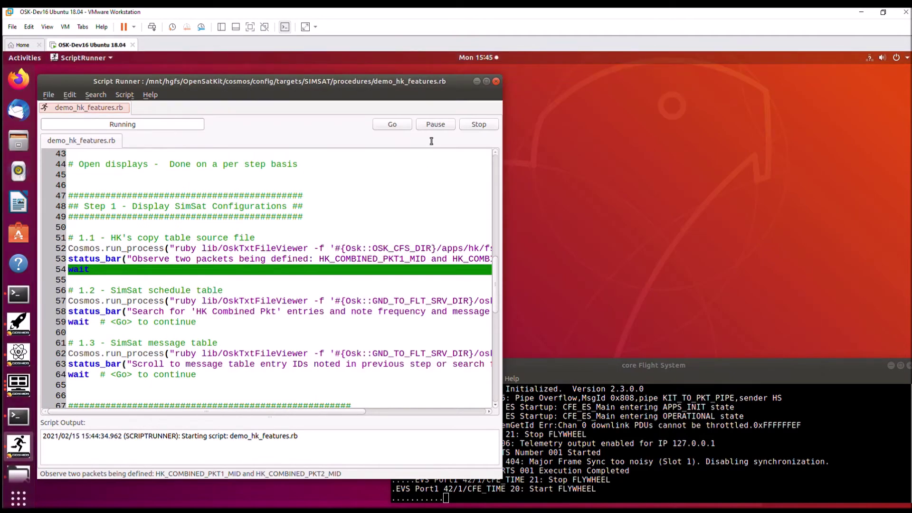
Step: Advance the demo and review osk_sch_sch_tbl.json's HK Combined Pkt 1 and 2 activities, then close it
{"action": "left_click", "coordinate": [392, 123]}
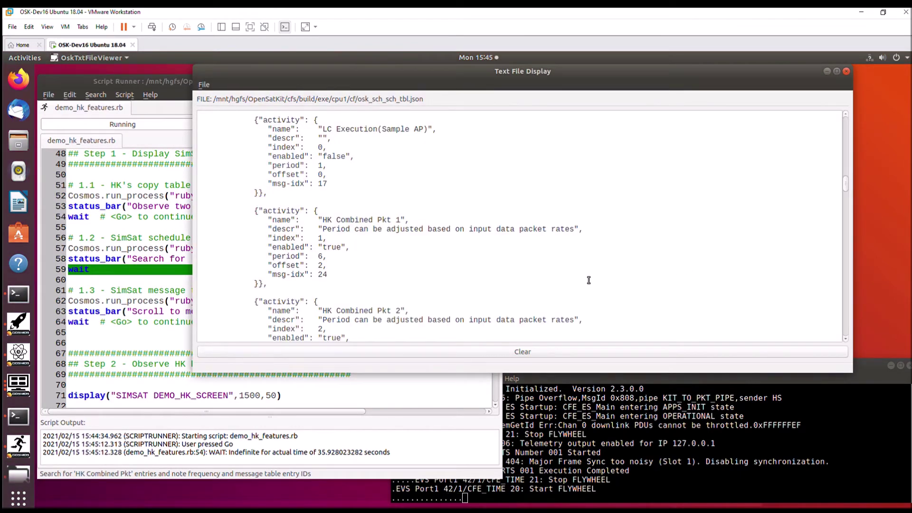
{"action": "scroll", "coordinate": [551, 273], "scroll_direction": "down", "scroll_amount": 1}
{"action": "scroll", "coordinate": [551, 273], "scroll_direction": "up", "scroll_amount": 1}
{"action": "scroll", "coordinate": [551, 272], "scroll_direction": "up", "scroll_amount": 1}
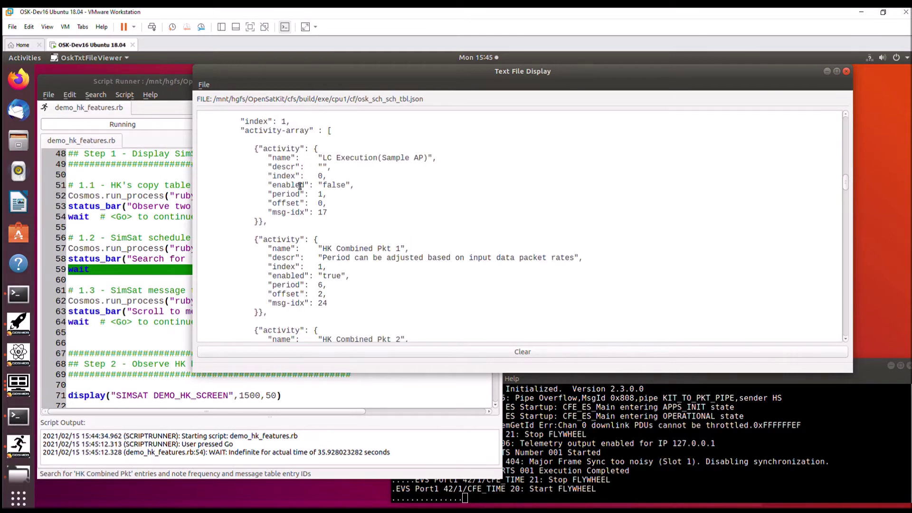
{"action": "scroll", "coordinate": [300, 186], "scroll_direction": "up", "scroll_amount": 1}
{"action": "scroll", "coordinate": [285, 163], "scroll_direction": "down", "scroll_amount": 3}
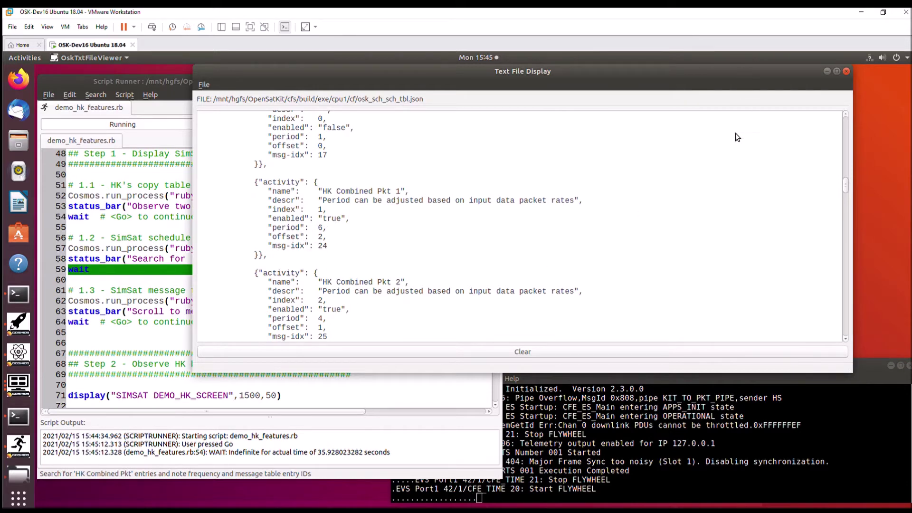
{"action": "left_click", "coordinate": [847, 71]}
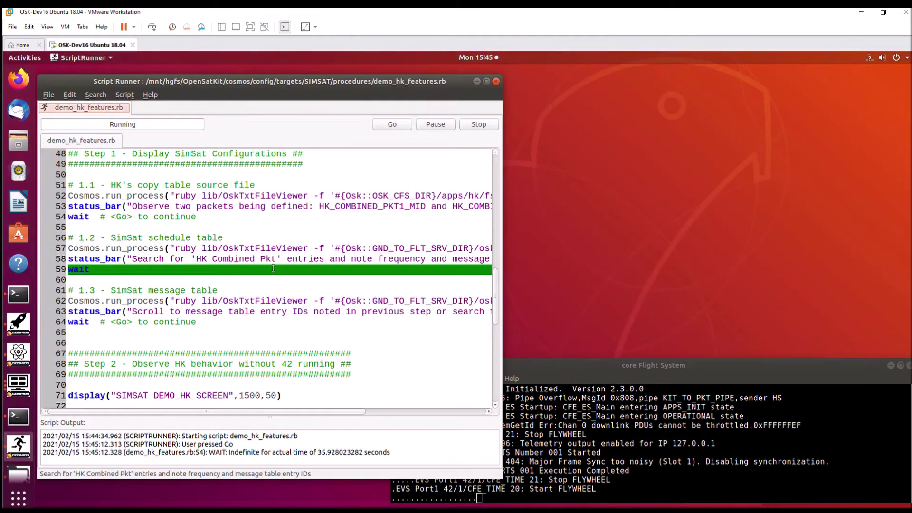
Step: Advance to osk_sch_msg_tbl.json and view HK_SEND_COMBINED_PKT messages 24 and 25, then close it
{"action": "left_click", "coordinate": [393, 124]}
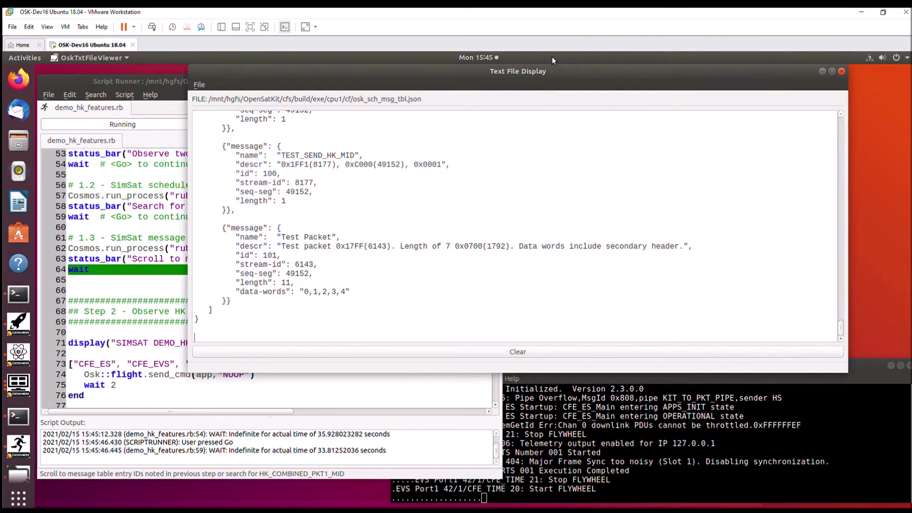
{"action": "left_click_drag", "start_coordinate": [552, 56], "coordinate": [564, 160]}
{"action": "left_click_drag", "start_coordinate": [838, 417], "coordinate": [833, 303]}
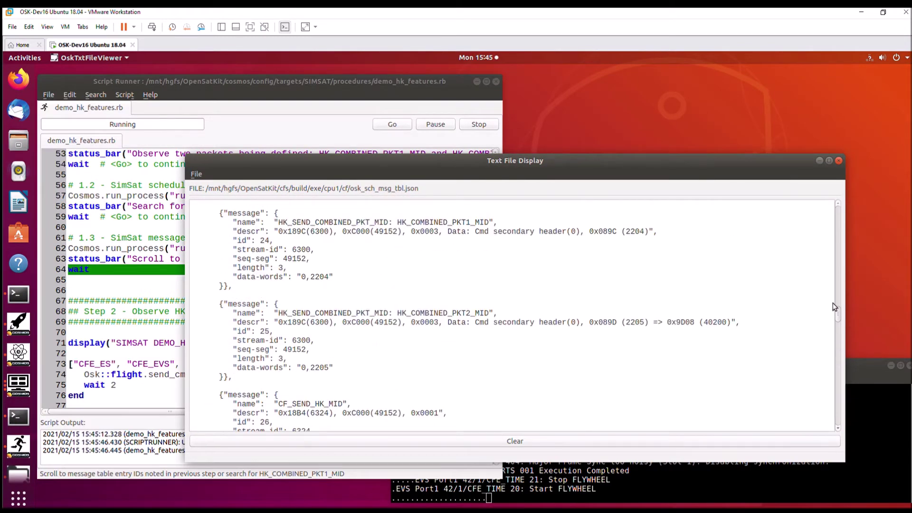
{"action": "scroll", "coordinate": [591, 306], "scroll_direction": "up", "scroll_amount": 1}
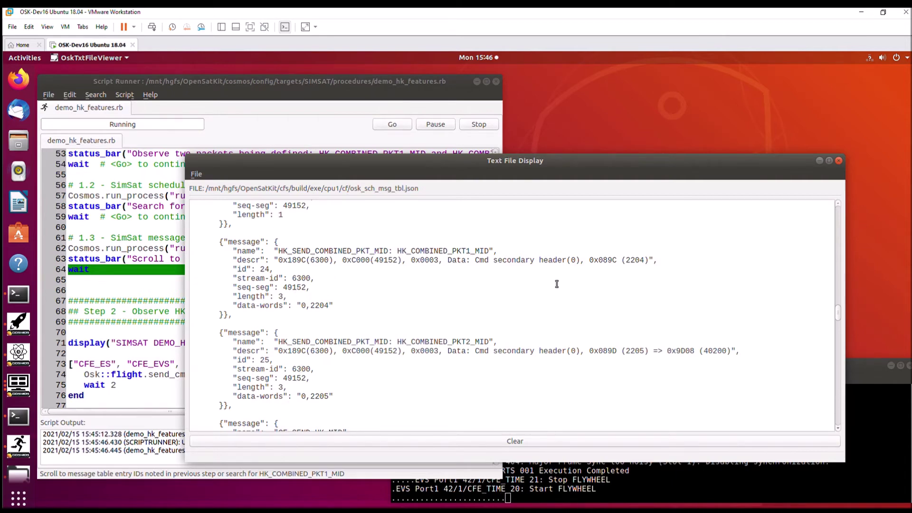
{"action": "left_click", "coordinate": [839, 160]}
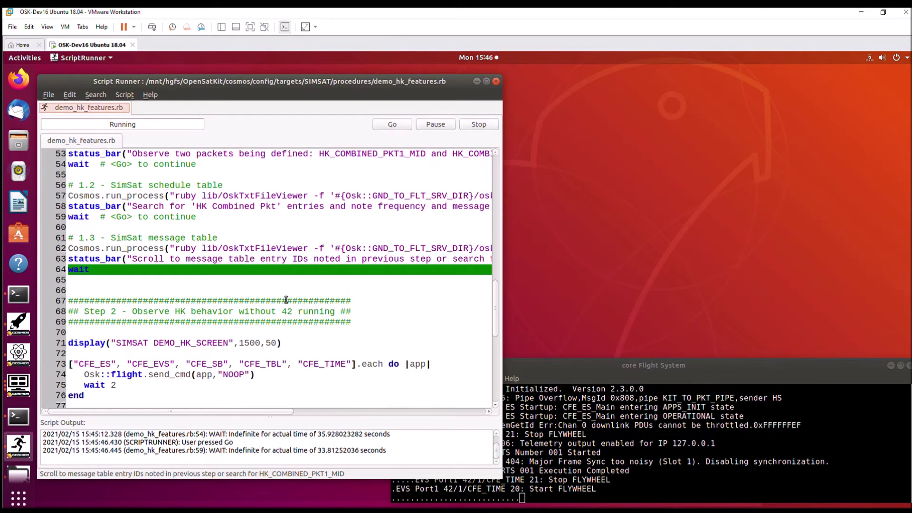
Step: Advance the demo to the SimSat HK Demo screen and center it to watch valid counts reach 1
{"action": "left_click", "coordinate": [394, 122]}
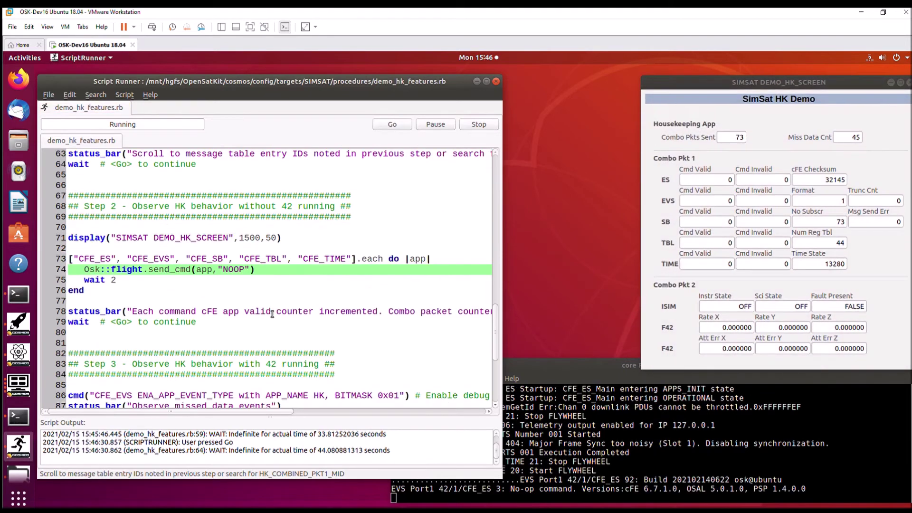
{"action": "left_click_drag", "start_coordinate": [768, 69], "coordinate": [662, 115]}
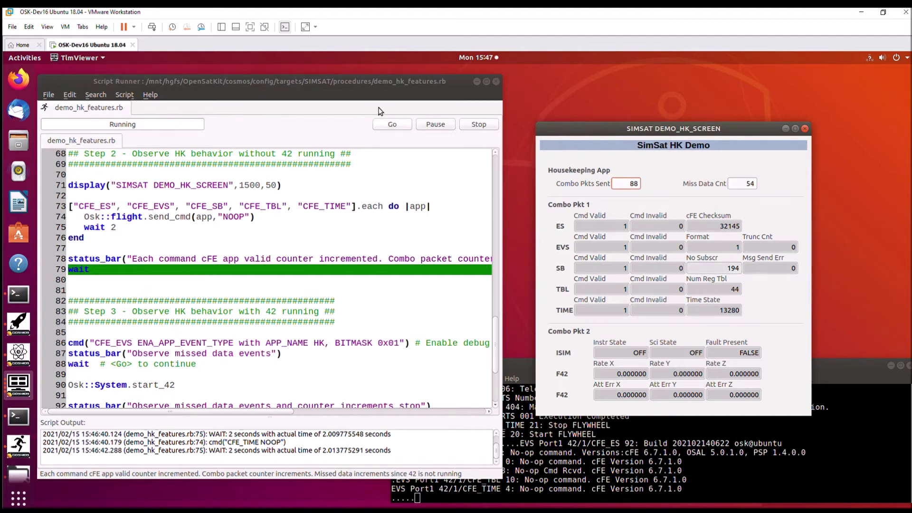
Step: Enable HK debug events, check them in the cFS terminal, then launch the 42 simulator
{"action": "left_click", "coordinate": [387, 123]}
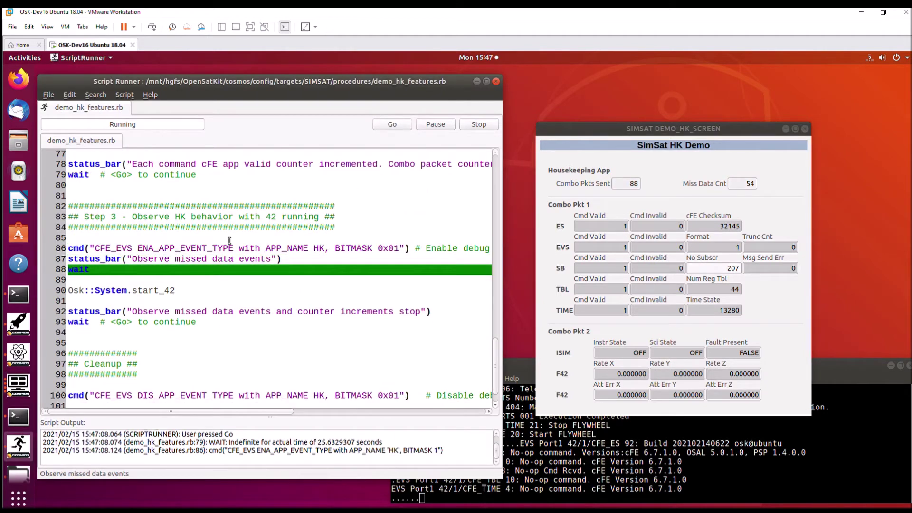
{"action": "left_click", "coordinate": [651, 468]}
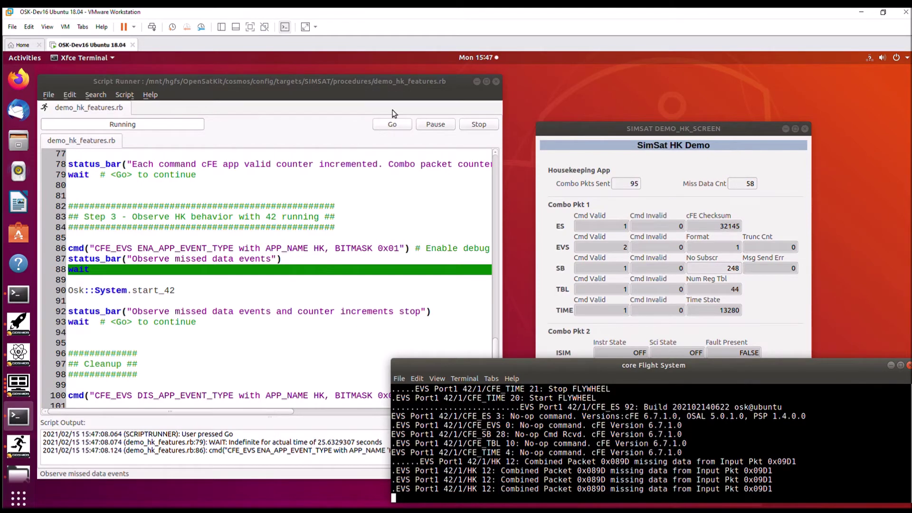
{"action": "left_click", "coordinate": [392, 124]}
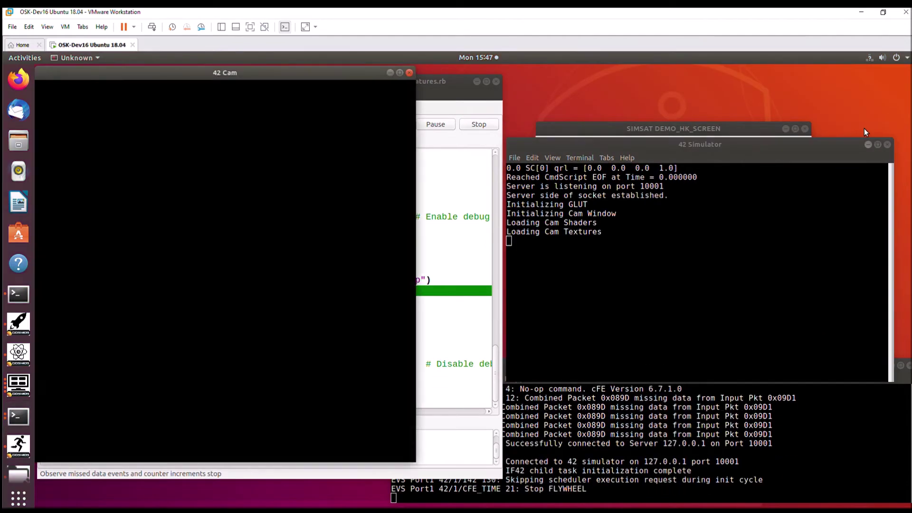
Step: Hide the 42 terminal and close the 42 Unit Sphere Viewer and 42 Map windows
{"action": "left_click", "coordinate": [868, 144]}
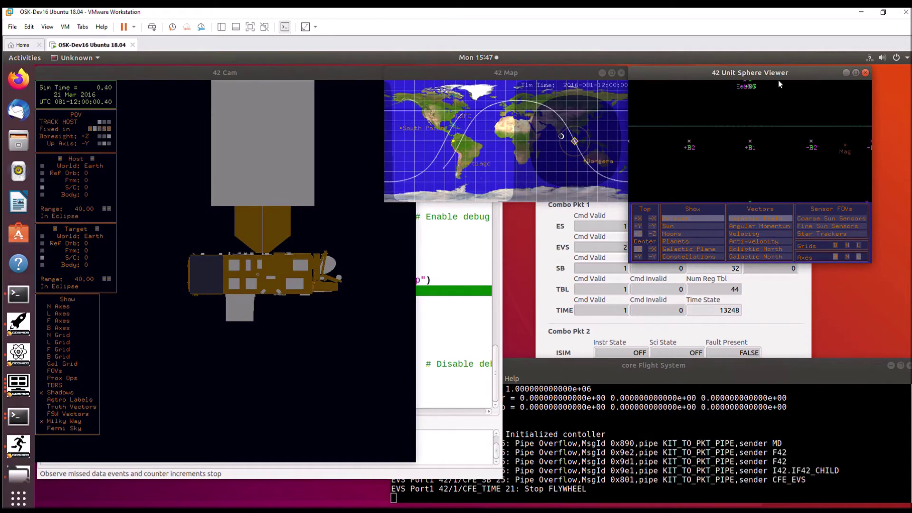
{"action": "left_click", "coordinate": [847, 72]}
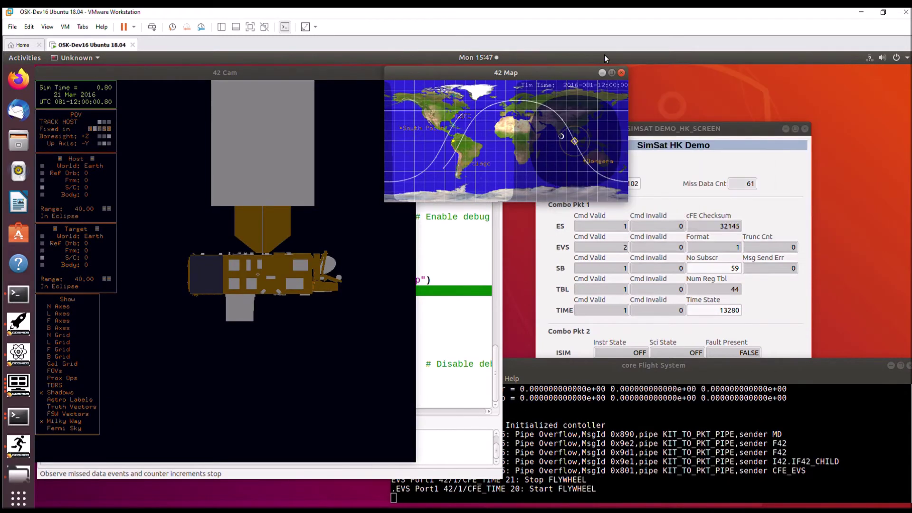
{"action": "left_click", "coordinate": [424, 190]}
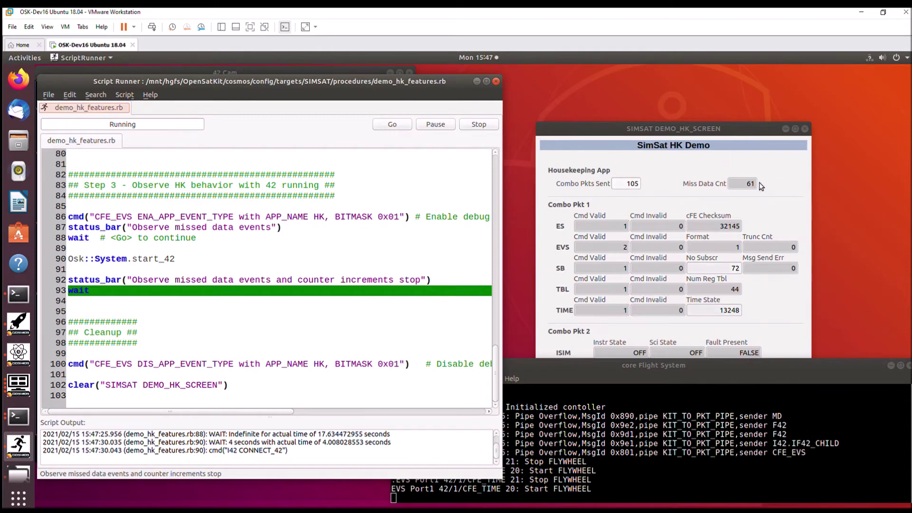
Step: Raise the SIMSAT DEMO_HK_SCREEN window to check Combo Pkt 2's nonzero 42 rates and attitude errors
{"action": "left_click", "coordinate": [688, 247]}
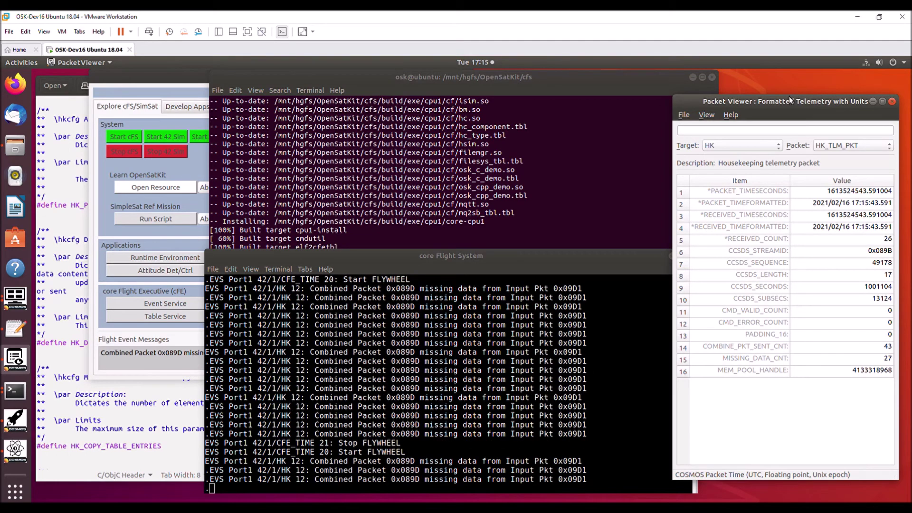
Step: View COMBO_PKT_1 then COMBO_PKT_2 in Packet Viewer, then bring up hk_platform_cfg.h in gedit
{"action": "left_click_drag", "start_coordinate": [789, 104], "coordinate": [790, 114]}
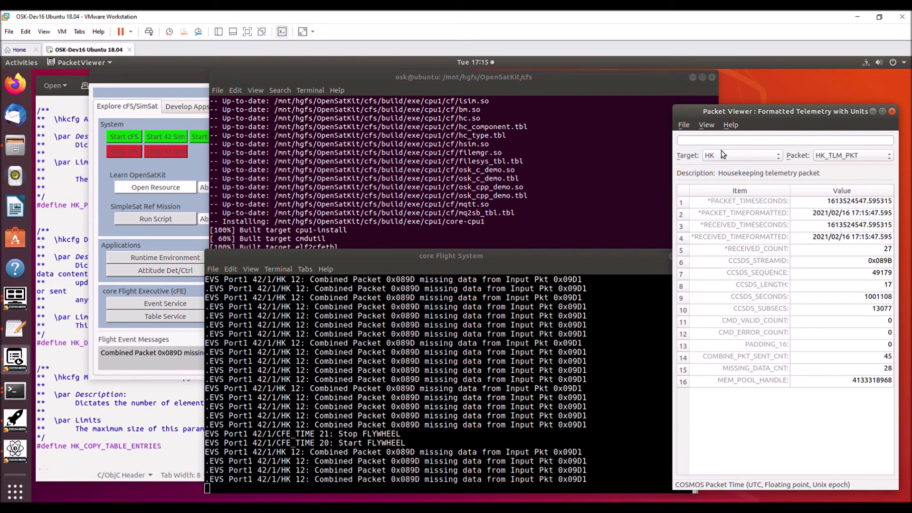
{"action": "left_click", "coordinate": [833, 152]}
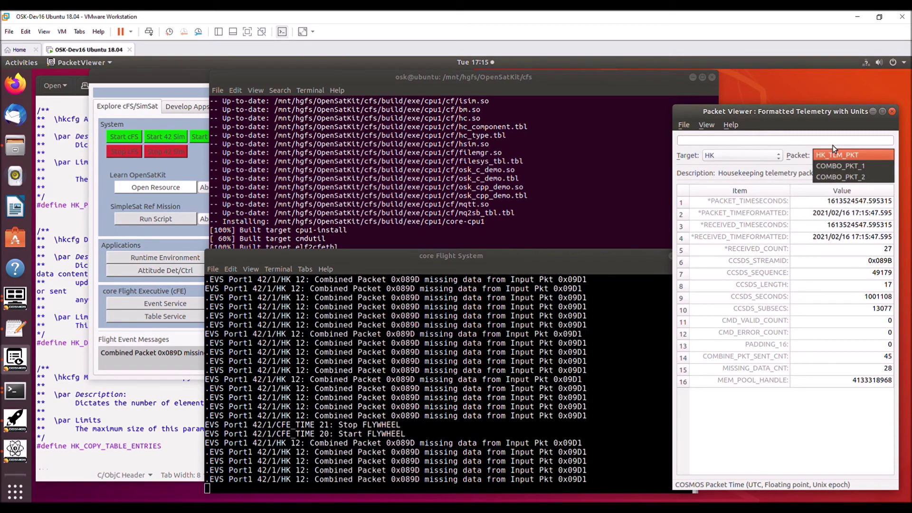
{"action": "left_click", "coordinate": [838, 166]}
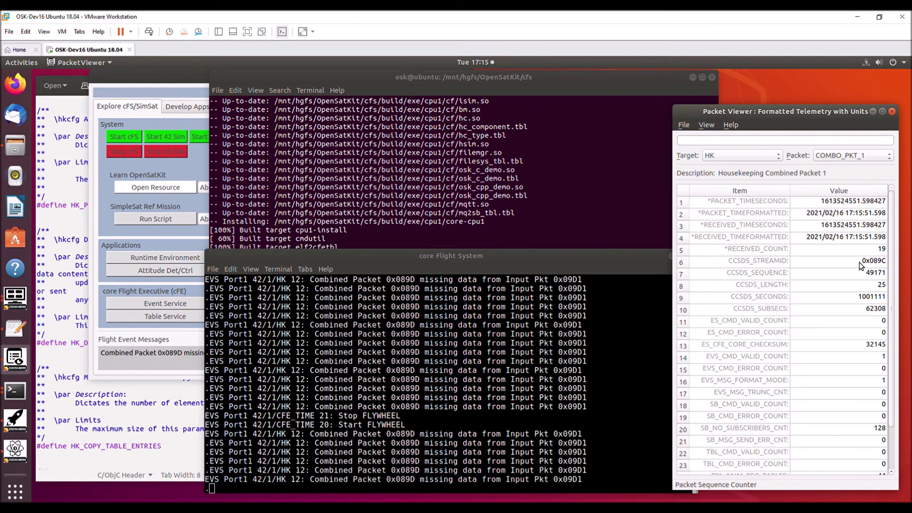
{"action": "left_click", "coordinate": [860, 155]}
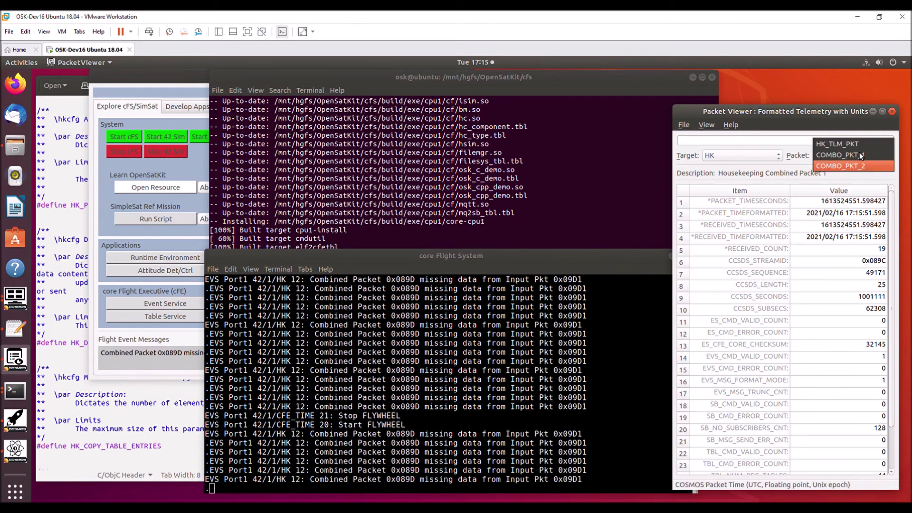
{"action": "left_click", "coordinate": [856, 166]}
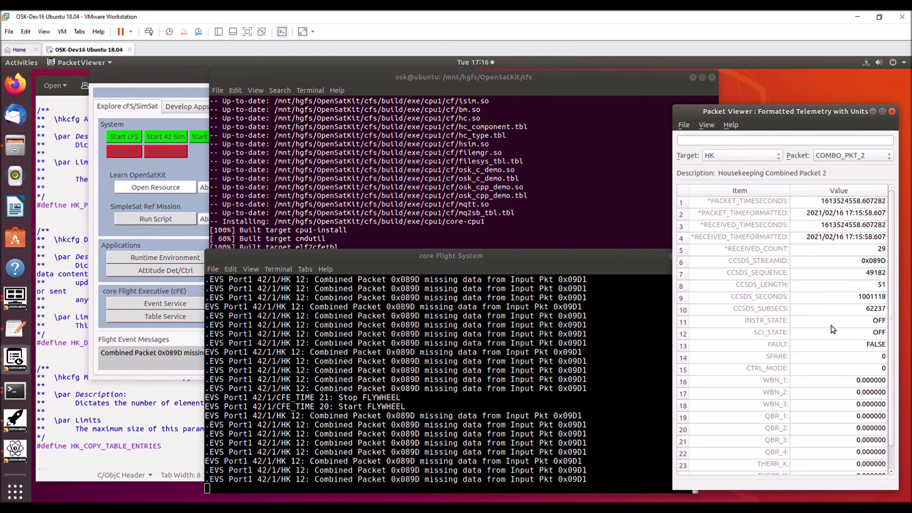
{"action": "left_click", "coordinate": [106, 418]}
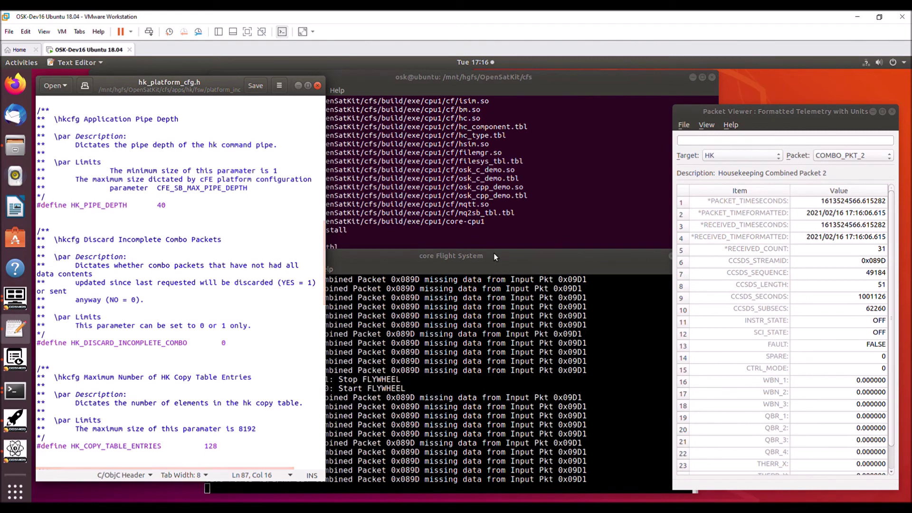
Step: Change HK_DISCARD_INCOMPLETE_COMBO from 0 to 1 in hk_platform_cfg.h
{"action": "left_click", "coordinate": [285, 338]}
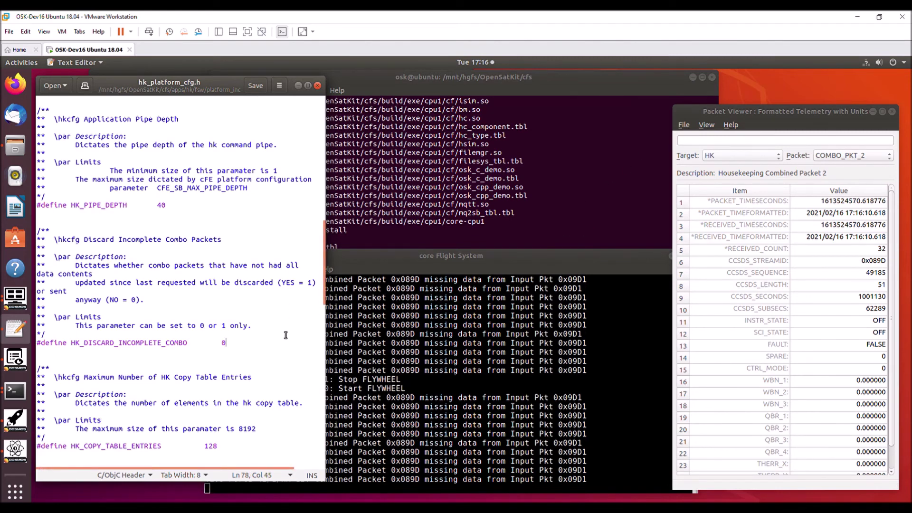
{"action": "key", "text": "BackSpace"}
{"action": "type", "text": "1"}
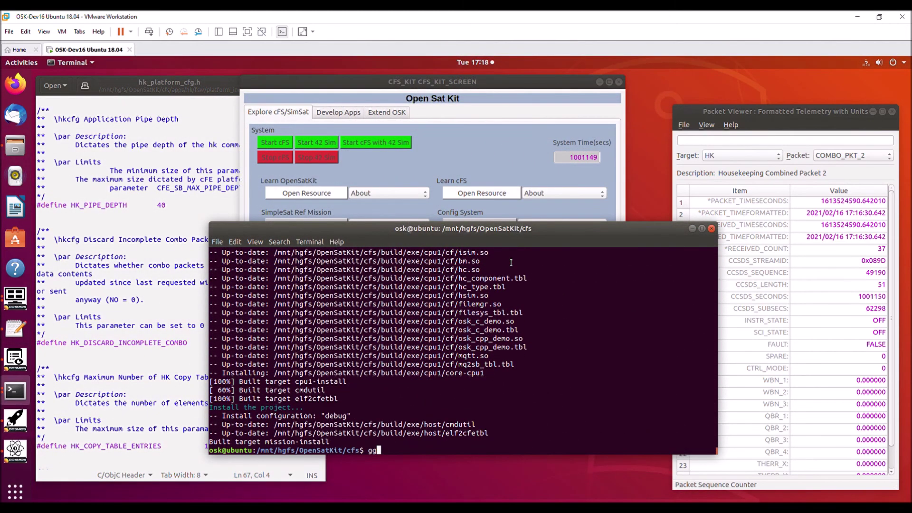
{"action": "type", "text": "gg"}
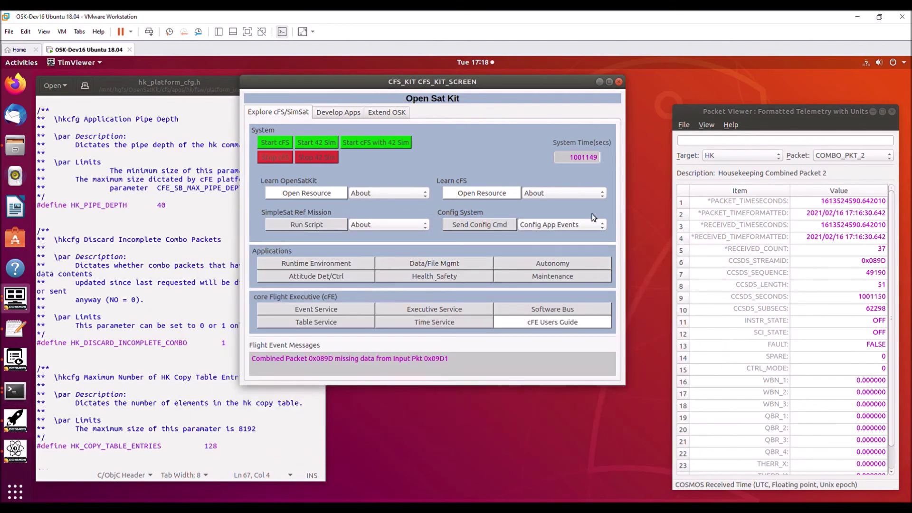
Step: Start the rebuilt cFS, send an event config for app HK with Debug enabled, and reposition the cFS console
{"action": "left_click", "coordinate": [287, 141]}
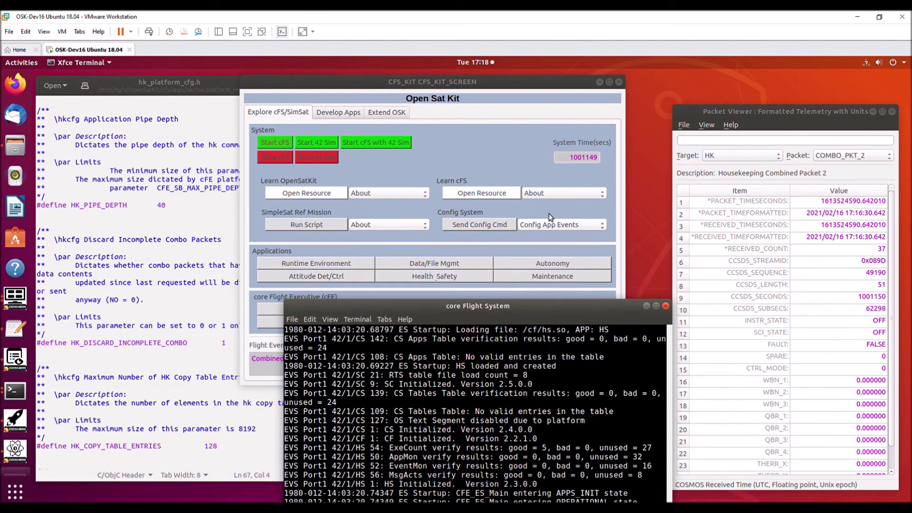
{"action": "left_click", "coordinate": [496, 218]}
{"action": "left_click", "coordinate": [496, 224]}
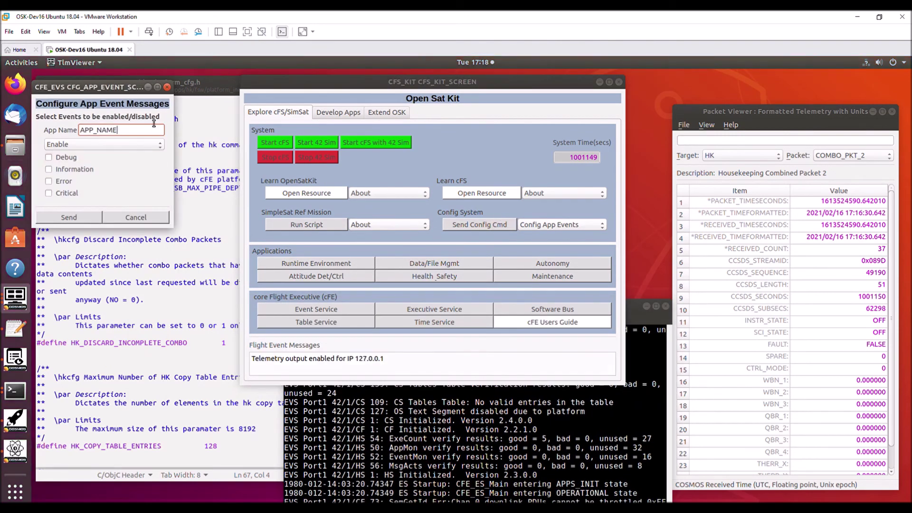
{"action": "left_click", "coordinate": [64, 113]}
{"action": "type", "text": "HK"}
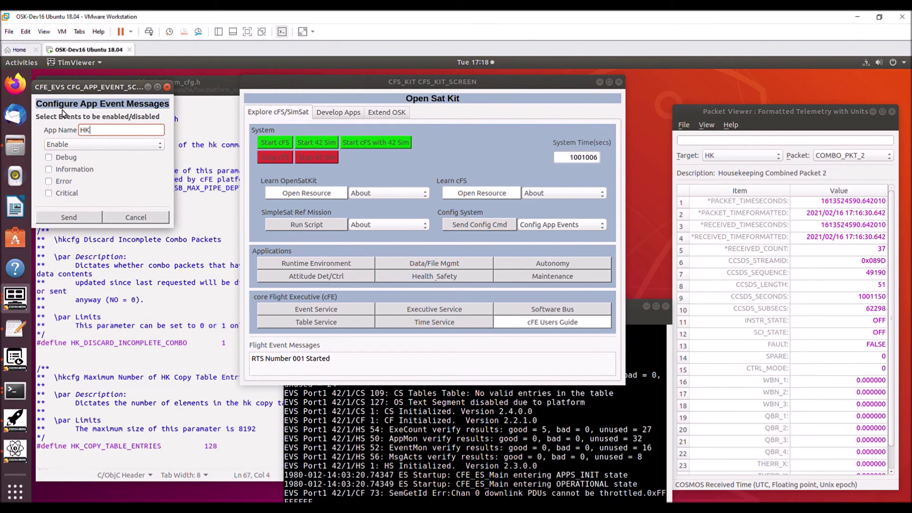
{"action": "left_click", "coordinate": [53, 157]}
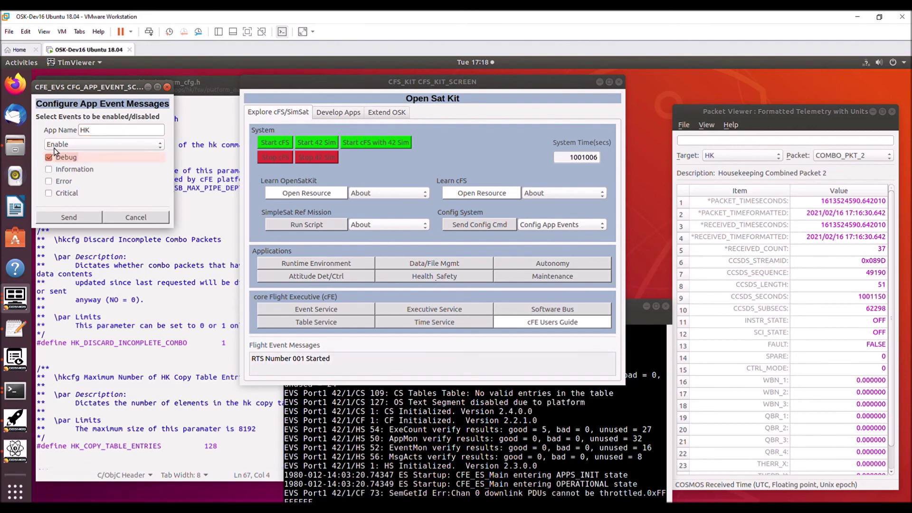
{"action": "left_click", "coordinate": [79, 217]}
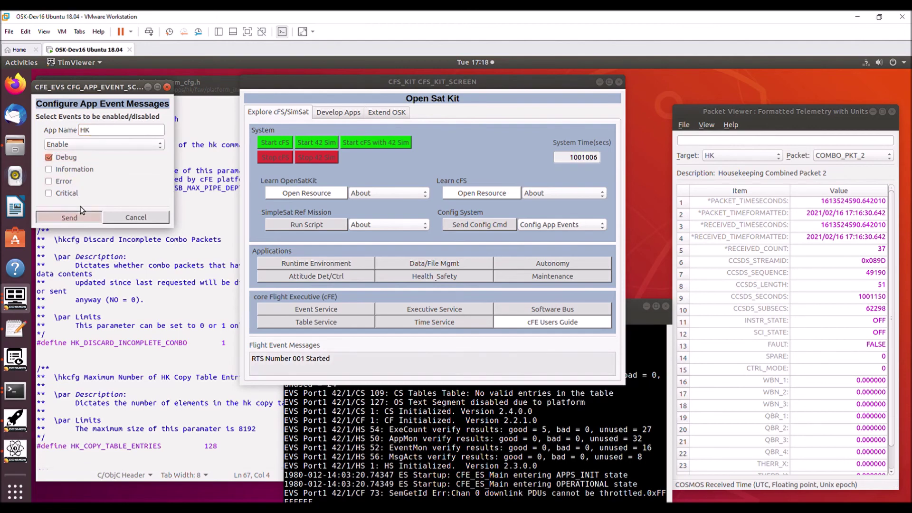
{"action": "left_click", "coordinate": [638, 300]}
{"action": "left_click_drag", "start_coordinate": [638, 299], "coordinate": [626, 257]}
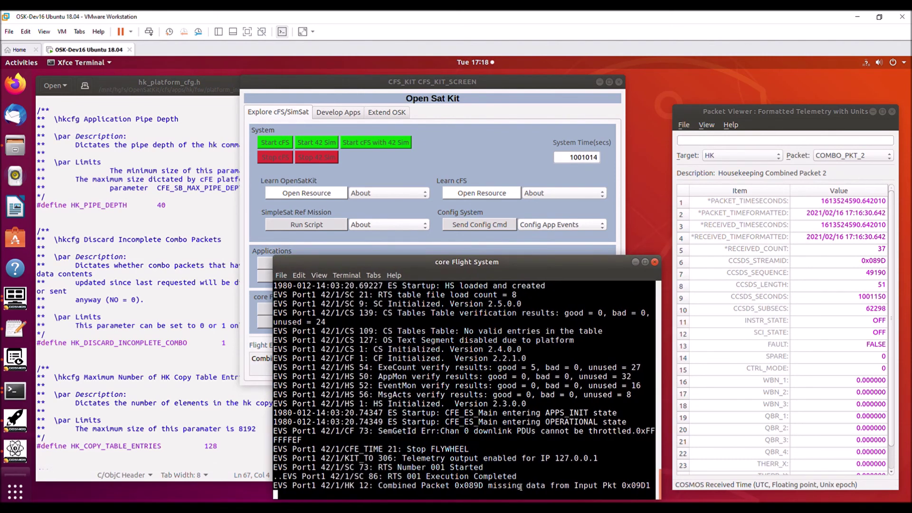
{"action": "left_click", "coordinate": [867, 162]}
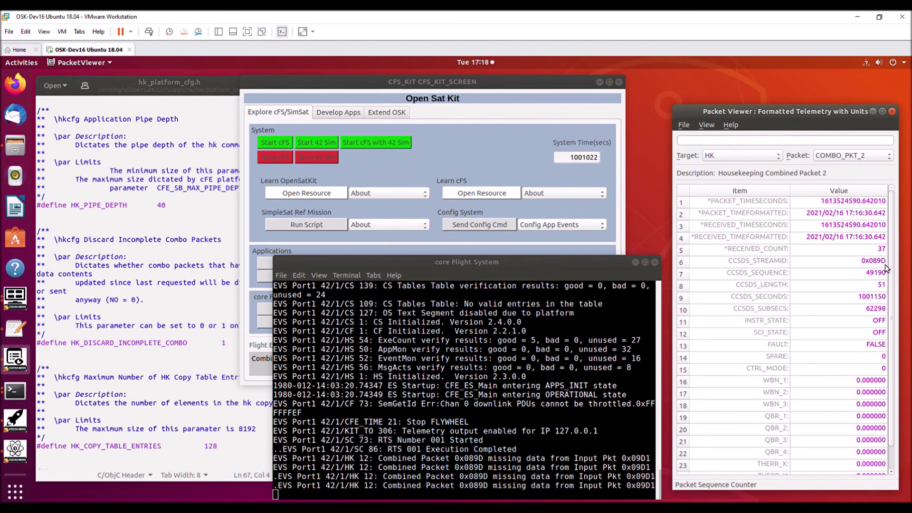
{"action": "left_click", "coordinate": [861, 156]}
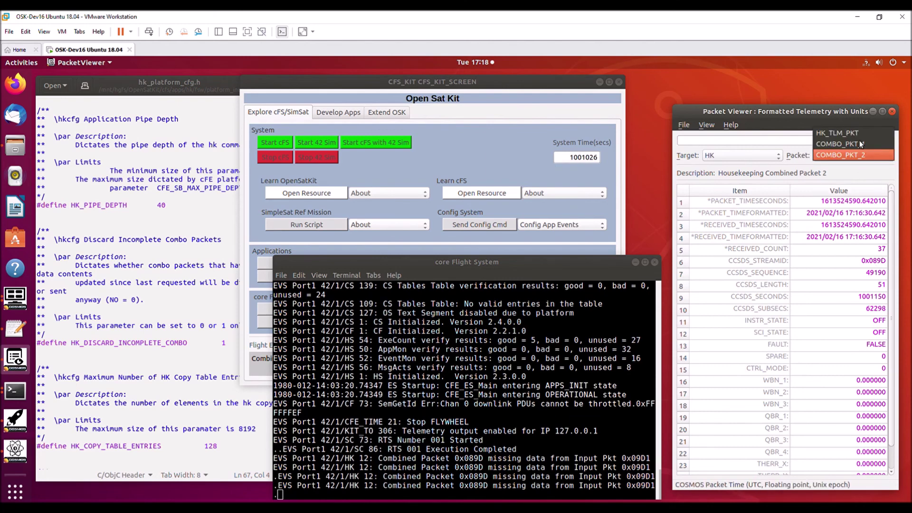
{"action": "left_click", "coordinate": [851, 144]}
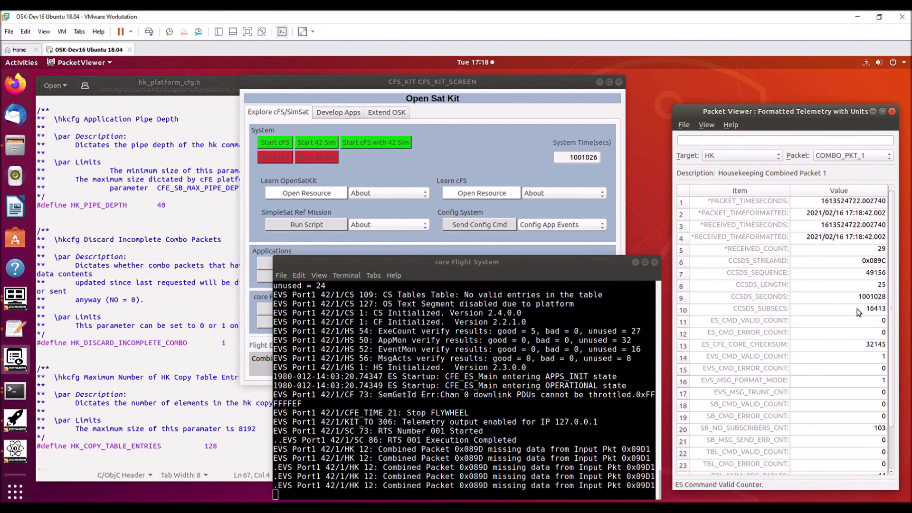
{"action": "left_click", "coordinate": [881, 148]}
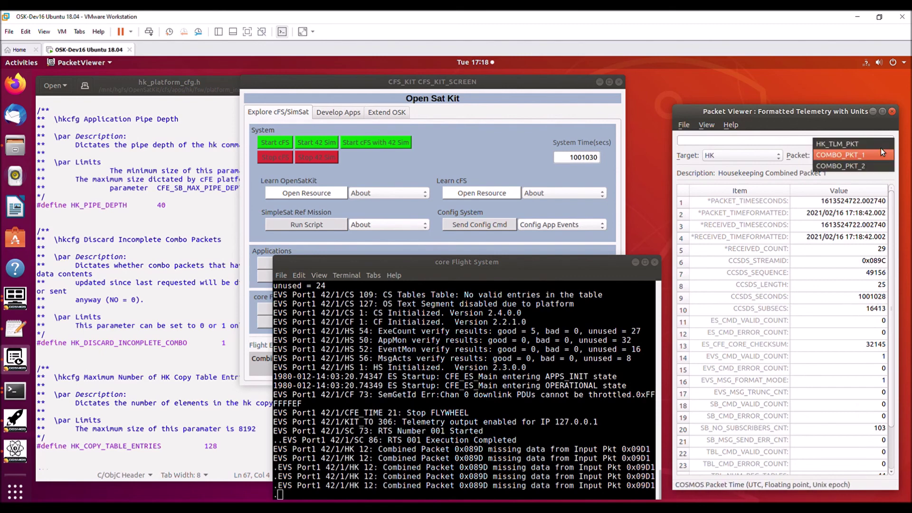
{"action": "left_click", "coordinate": [873, 166]}
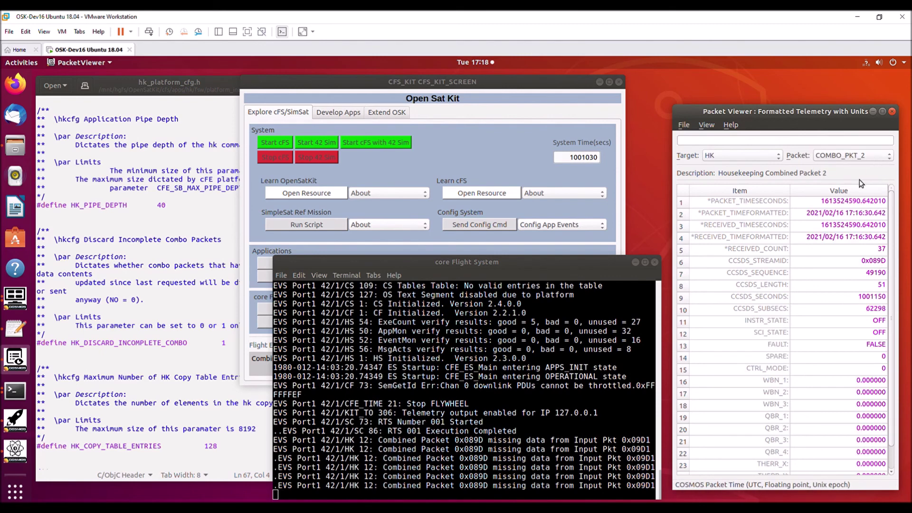
Step: Launch the 42 simulator and watch COMBO_PKT_2 update in Packet Viewer, checking the cFS console too
{"action": "left_click", "coordinate": [317, 137]}
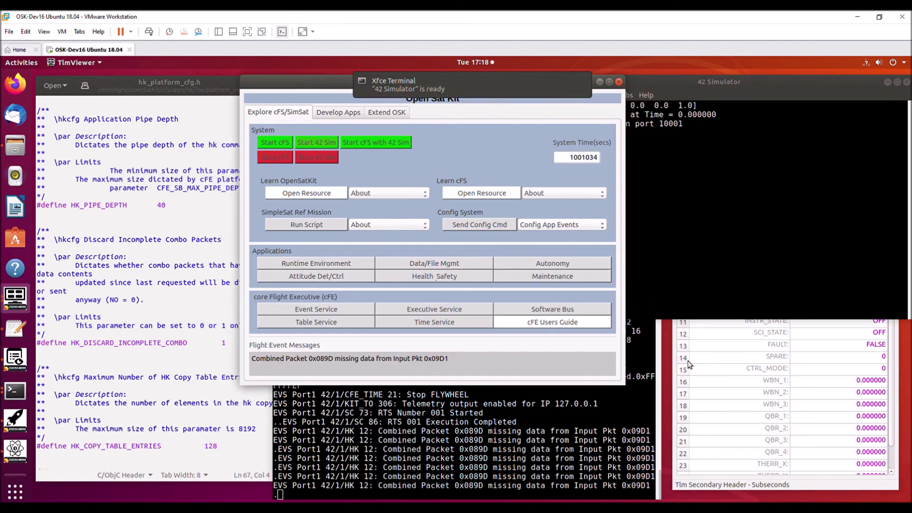
{"action": "left_click", "coordinate": [714, 468]}
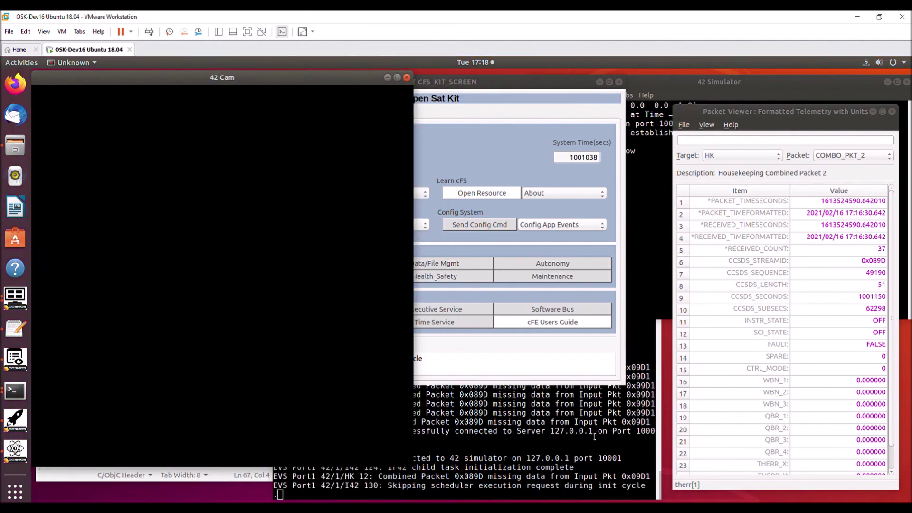
{"action": "left_click", "coordinate": [595, 436]}
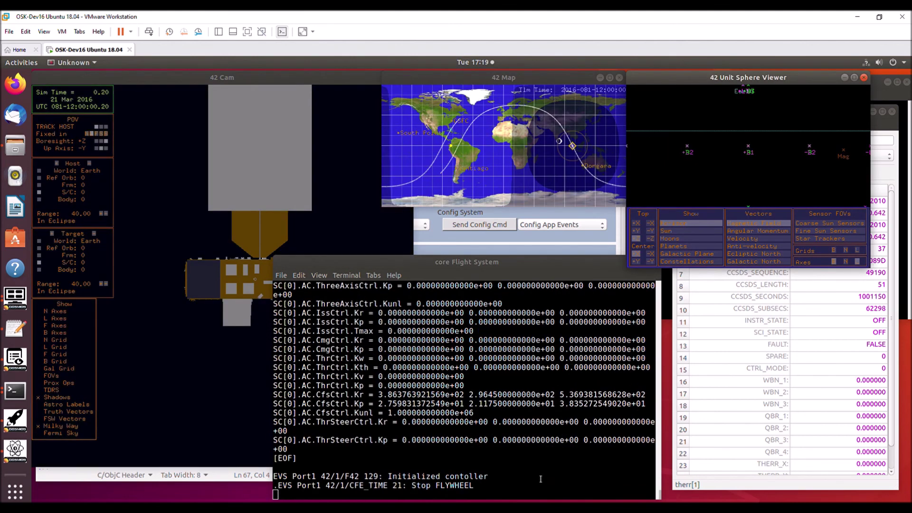
{"action": "left_click", "coordinate": [897, 161]}
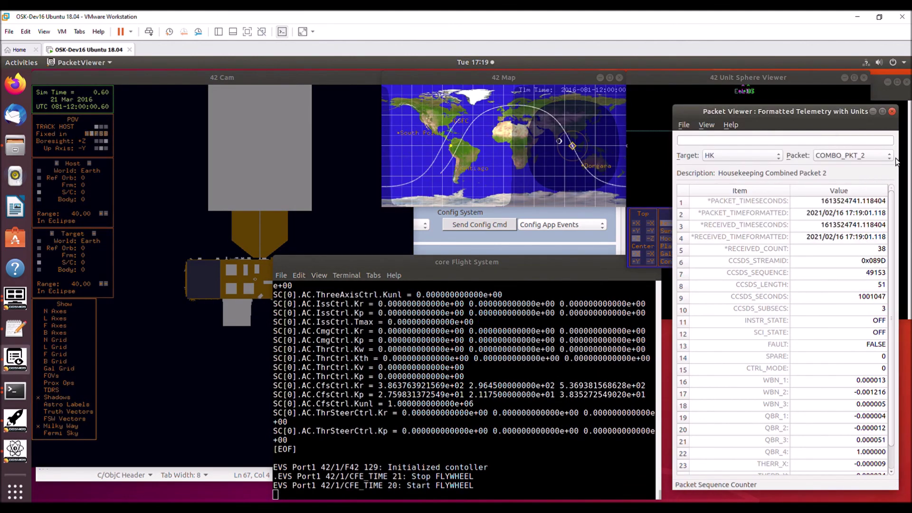